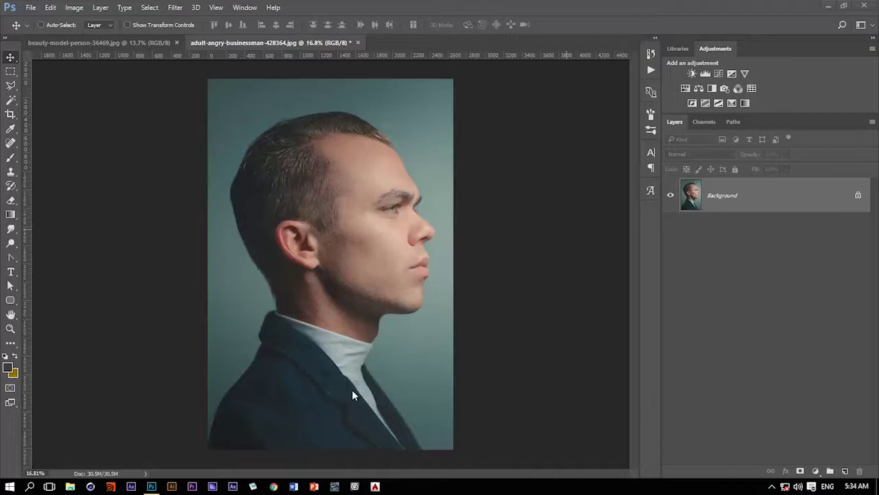
# Create a guide layout with 10 rows, a 0 gutter and no columns across the portrait.
pyautogui.click(215, 8)
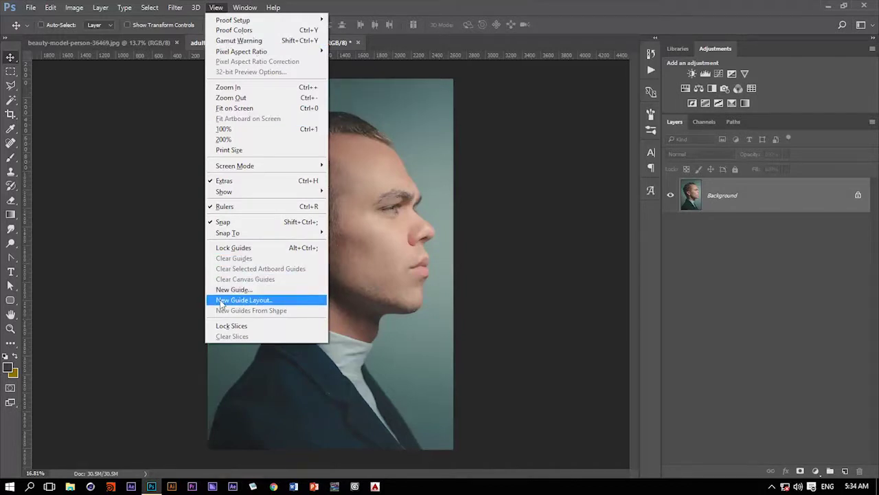
pyautogui.click(244, 300)
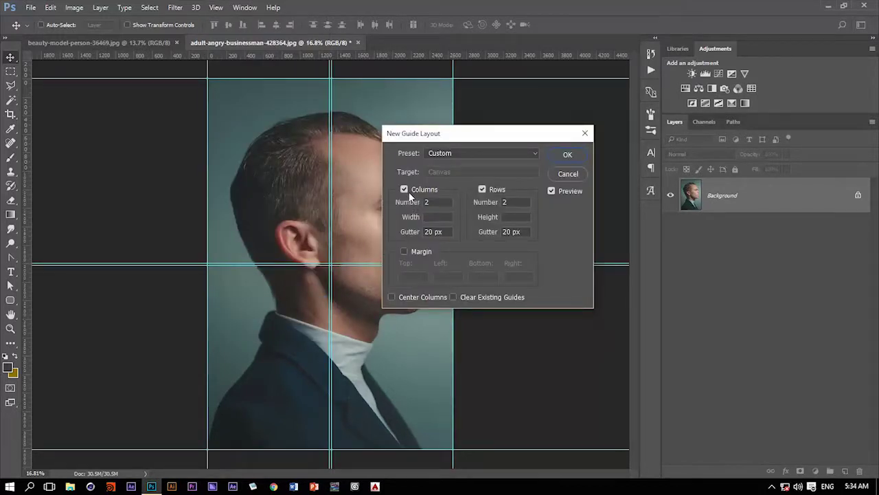
pyautogui.click(403, 189)
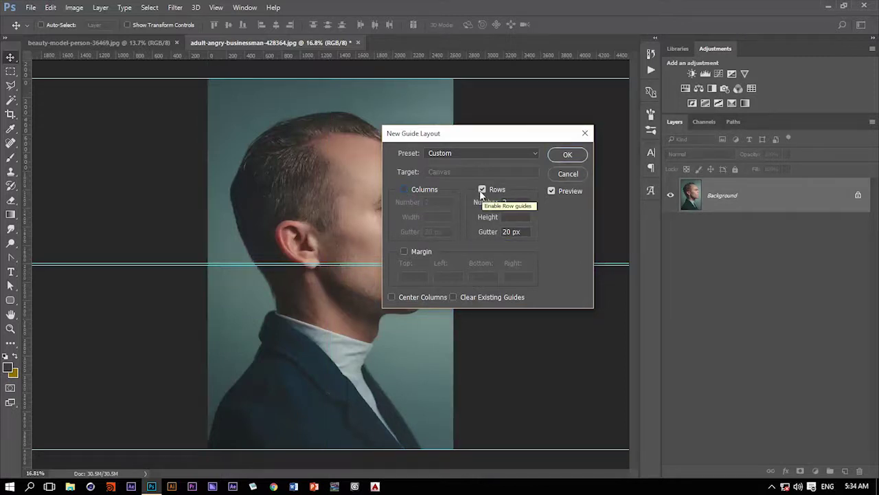
pyautogui.click(504, 202)
pyautogui.doubleClick(504, 202)
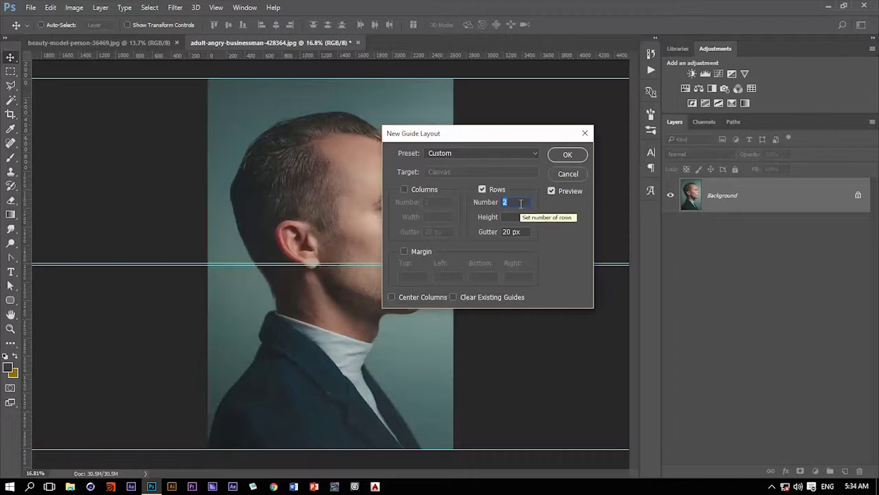
pyautogui.write('10')
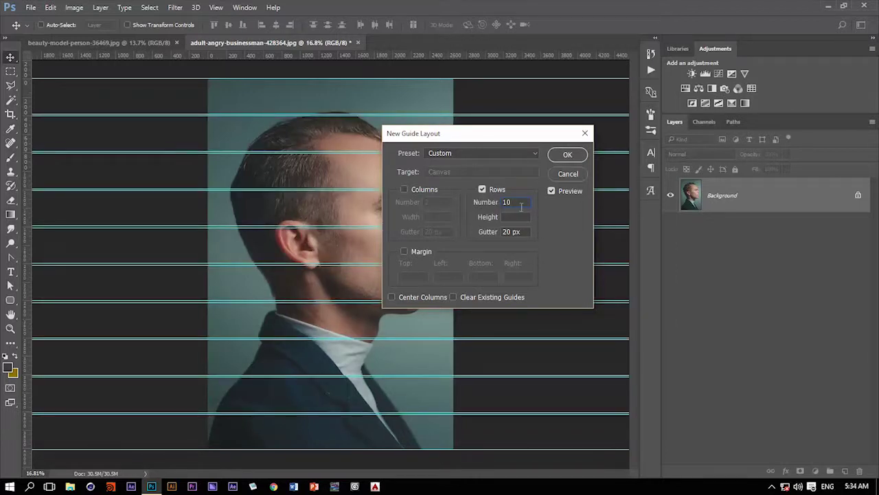
pyautogui.press('Tab')
pyautogui.press('Tab')
pyautogui.write('0')
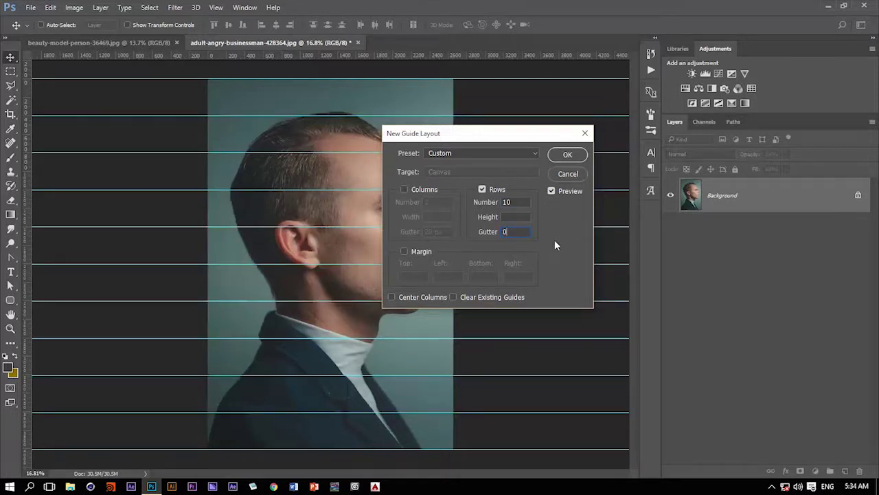
pyautogui.click(566, 154)
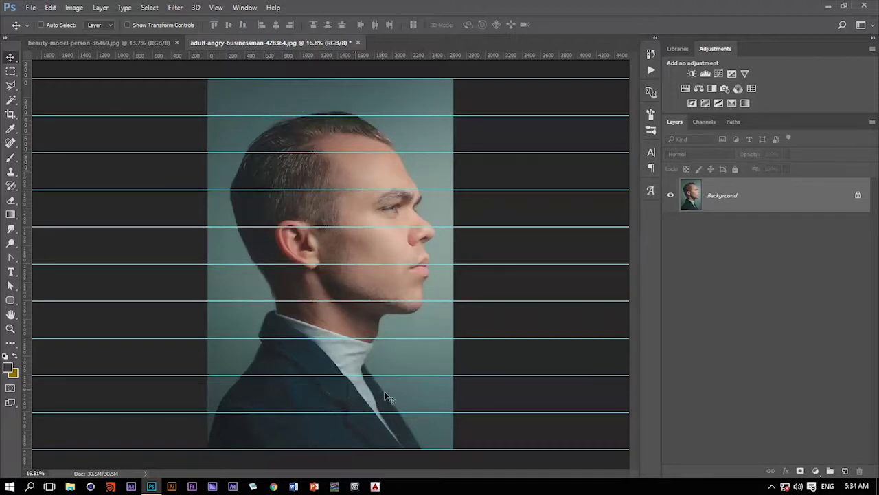
# Select the topmost guide row with the Rectangular Marquee, copy it to a new layer, and check it with the Background briefly hidden.
pyautogui.click(10, 71)
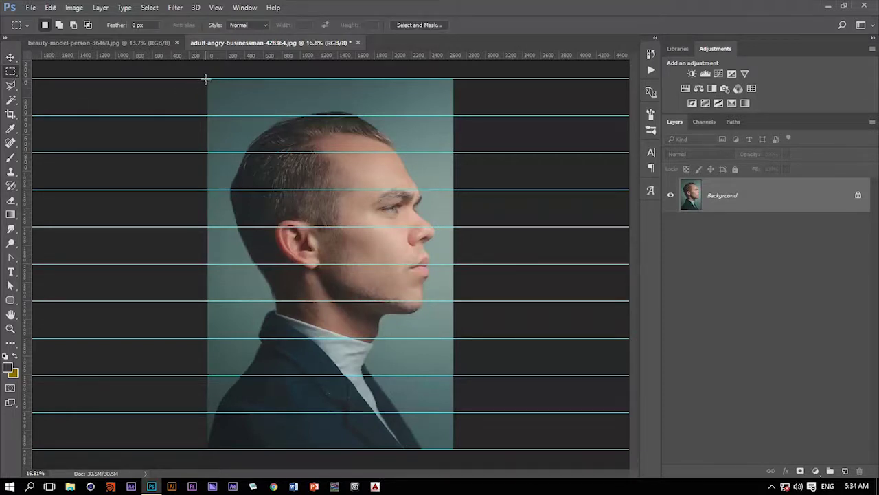
pyautogui.moveTo(206, 78); pyautogui.dragTo(453, 115)
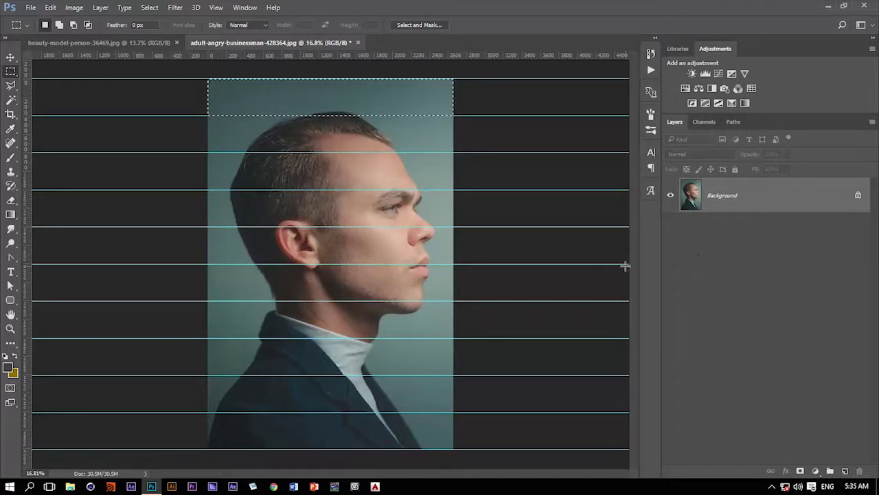
pyautogui.hotkey('ctrl', 'j')
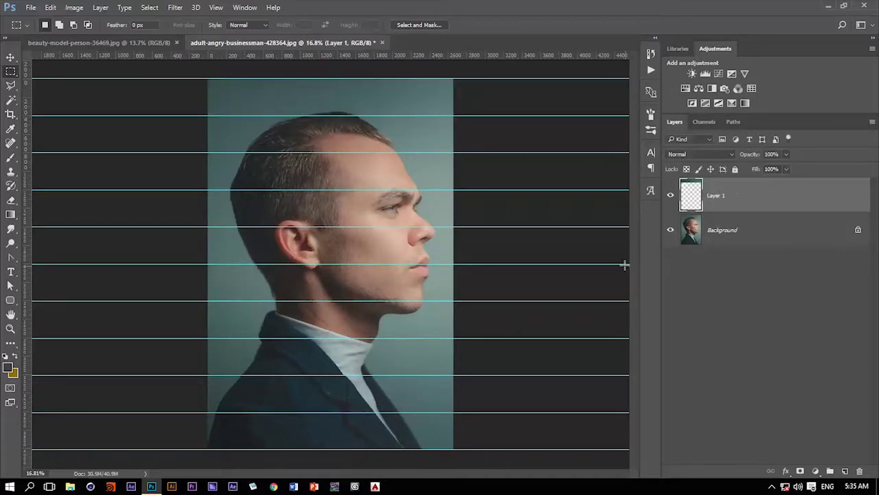
pyautogui.click(671, 233)
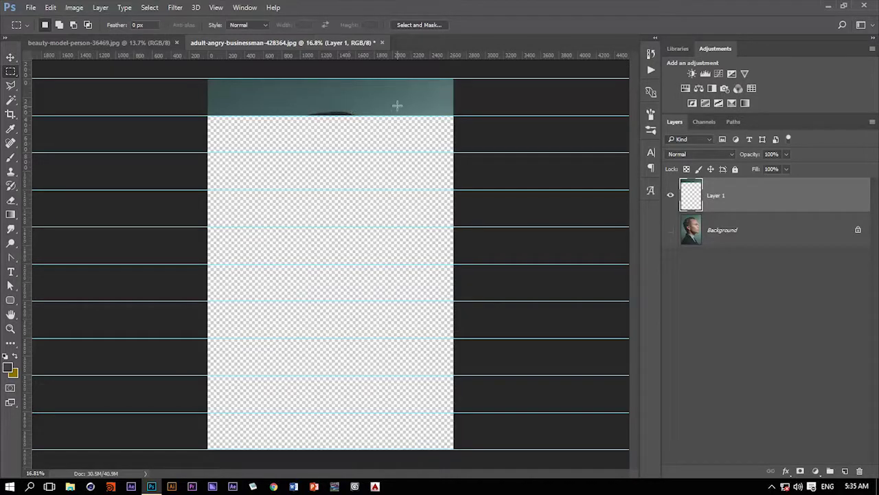
pyautogui.click(671, 232)
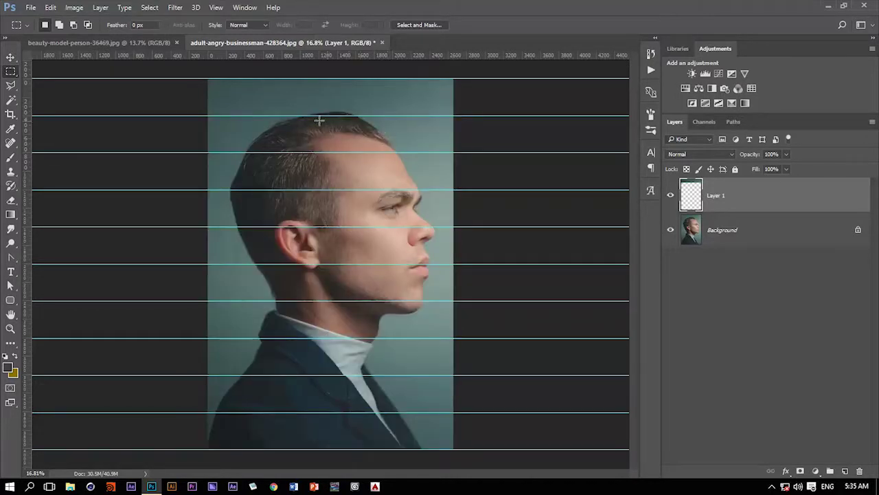
# Copy the second guide row of the Background to its own layer and check both strips by toggling layer visibility.
pyautogui.click(779, 233)
pyautogui.moveTo(209, 115); pyautogui.dragTo(465, 152)
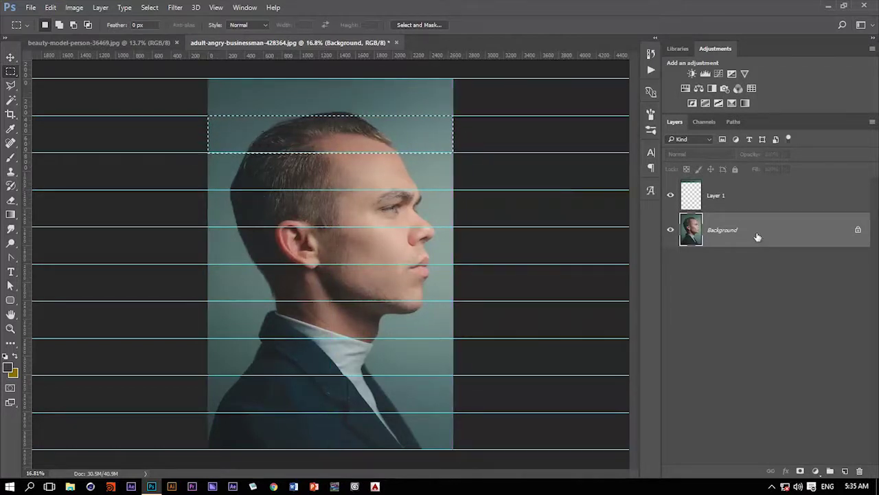
pyautogui.hotkey('ctrl', 'j')
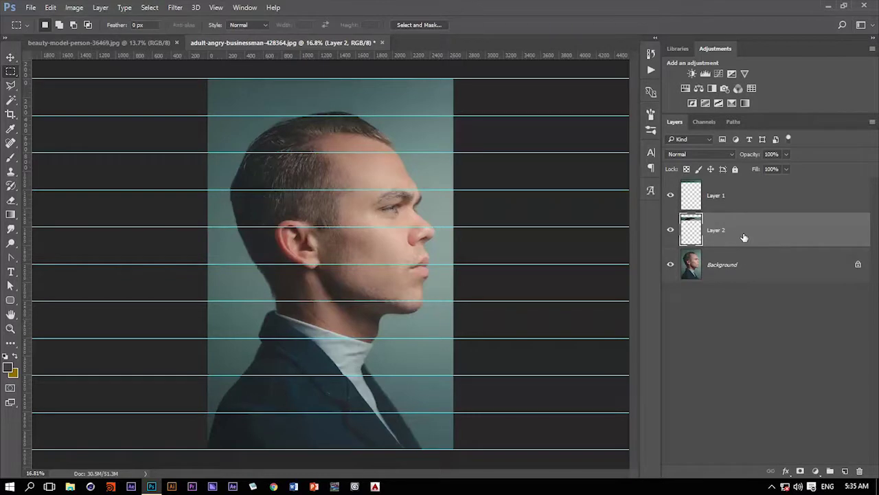
pyautogui.click(671, 265)
pyautogui.click(671, 232)
pyautogui.click(672, 231)
pyautogui.click(671, 196)
pyautogui.click(671, 195)
pyautogui.click(671, 264)
# Copy the third, fourth and fifth guide rows of the Background to separate layers.
pyautogui.click(726, 268)
pyautogui.moveTo(209, 152); pyautogui.dragTo(453, 188)
pyautogui.hotkey('ctrl', 'j')
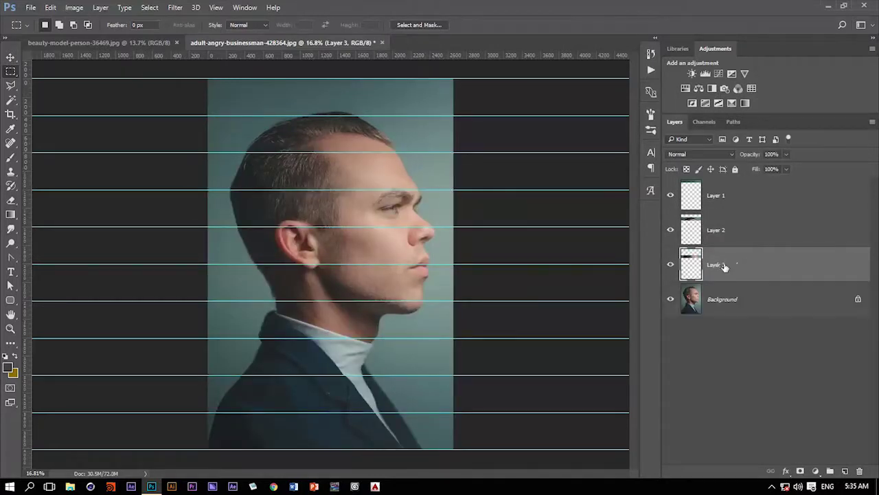
pyautogui.hotkey('alt', '[')
pyautogui.moveTo(209, 189); pyautogui.dragTo(453, 226)
pyautogui.hotkey('ctrl', 'j')
pyautogui.hotkey('alt', '[')
pyautogui.moveTo(209, 227); pyautogui.dragTo(453, 263)
pyautogui.hotkey('ctrl', 'j')
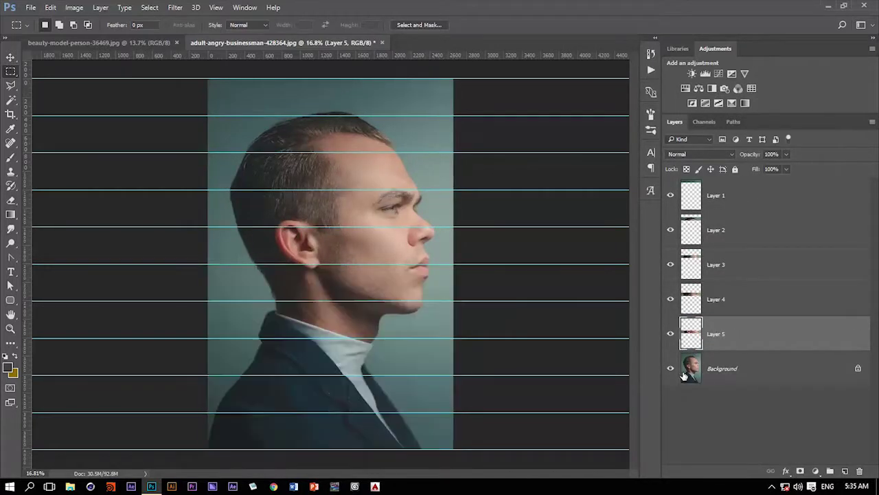
# Copy the sixth and seventh guide rows of the Background to separate layers.
pyautogui.hotkey('alt', '[')
pyautogui.moveTo(209, 263); pyautogui.dragTo(453, 300)
pyautogui.hotkey('ctrl', 'j')
pyautogui.hotkey('alt', '[')
pyautogui.moveTo(209, 300); pyautogui.dragTo(453, 338)
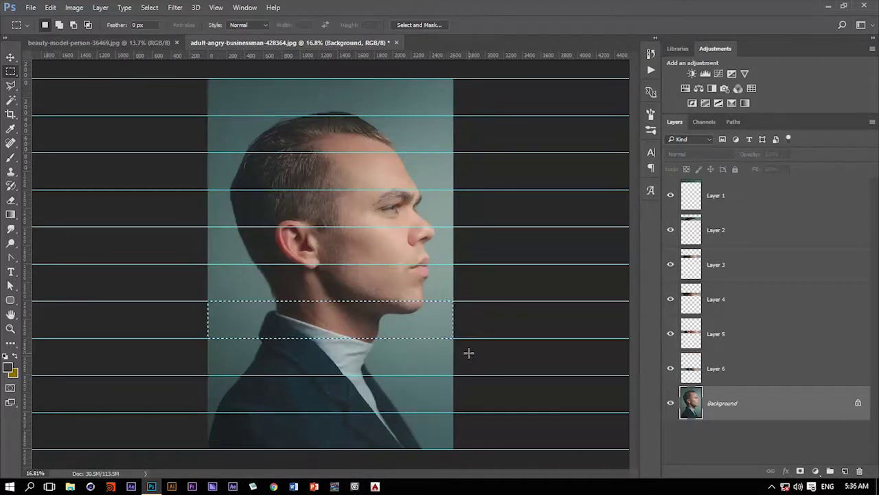
pyautogui.hotkey('ctrl', 'j')
# Copy the eighth, ninth and tenth guide rows of the Background to separate layers, and hide the Background layer.
pyautogui.hotkey('alt', '[')
pyautogui.moveTo(209, 337); pyautogui.dragTo(454, 374)
pyautogui.hotkey('ctrl', 'j')
pyautogui.hotkey('alt', '[')
pyautogui.moveTo(208, 374); pyautogui.dragTo(454, 412)
pyautogui.hotkey('ctrl', 'j')
pyautogui.hotkey('alt', '[')
pyautogui.moveTo(209, 412); pyautogui.dragTo(454, 449)
pyautogui.hotkey('ctrl', 'j')
pyautogui.hotkey('alt', '[')
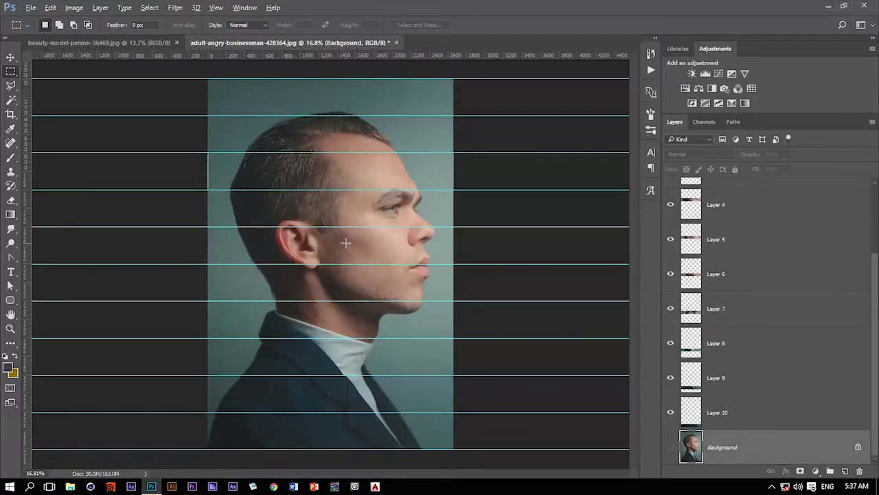
# Clear all guides from the portrait document.
pyautogui.scroll(-2, 345, 243)
pyautogui.scroll(1, 345, 243)
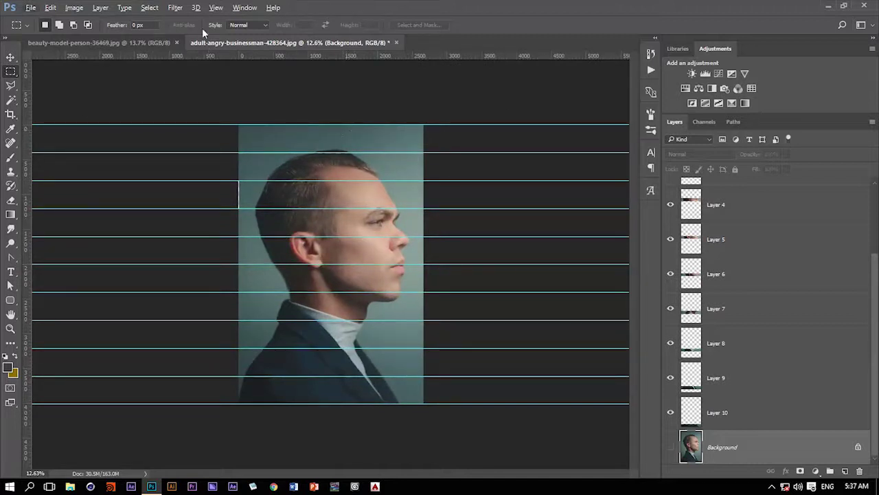
pyautogui.click(216, 9)
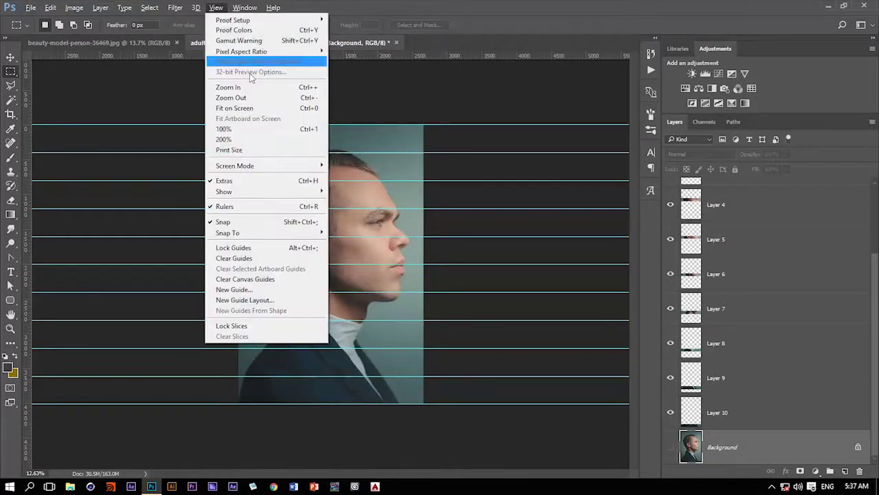
pyautogui.click(247, 259)
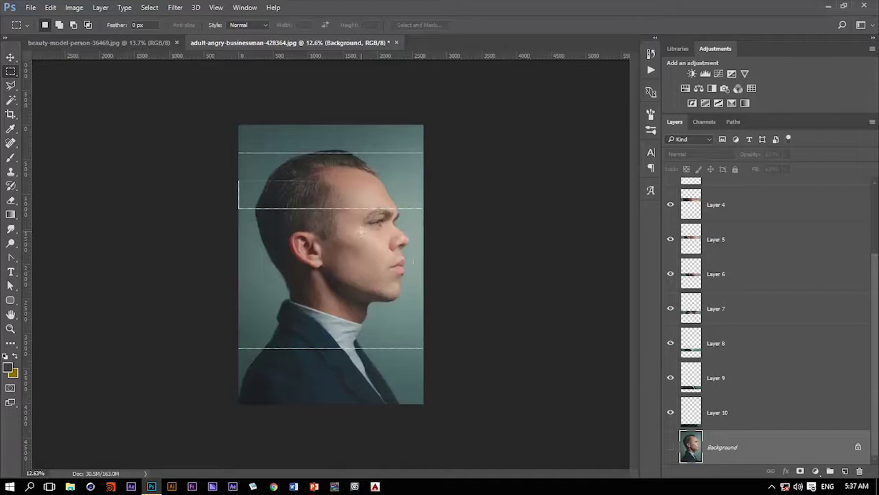
# Extend the canvas beyond all four sides of the portrait with the Crop tool.
pyautogui.click(10, 114)
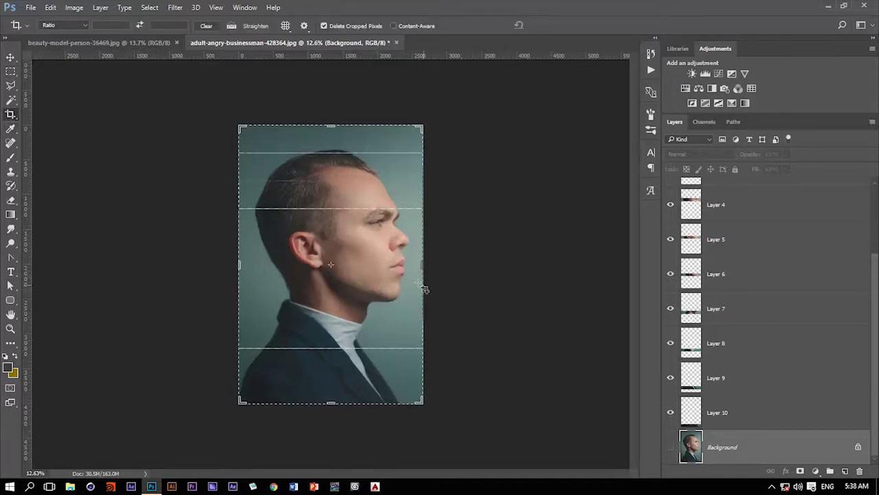
pyautogui.moveTo(422, 264); pyautogui.dragTo(447, 264)
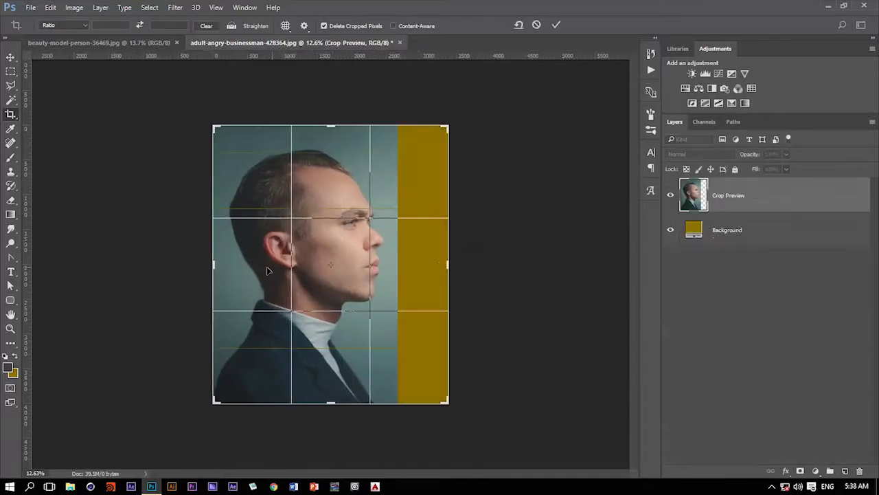
pyautogui.moveTo(215, 269); pyautogui.dragTo(185, 265)
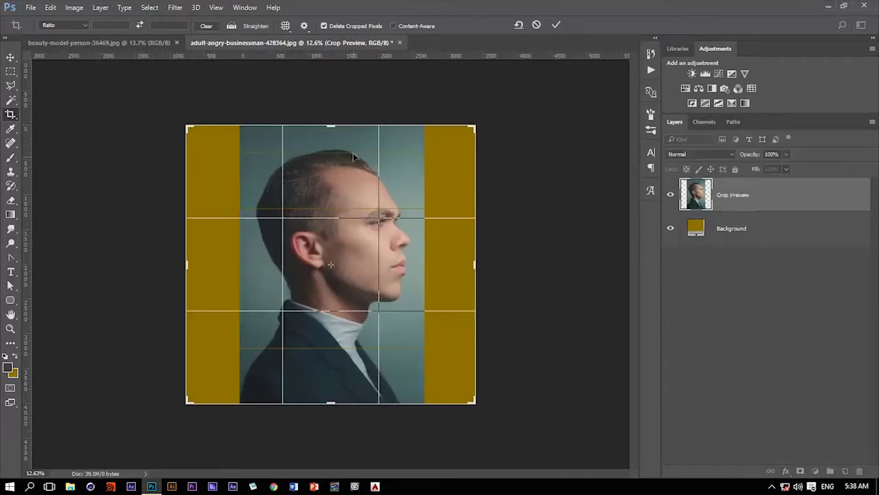
pyautogui.moveTo(331, 126); pyautogui.dragTo(331, 108)
pyautogui.moveTo(333, 418); pyautogui.dragTo(330, 445)
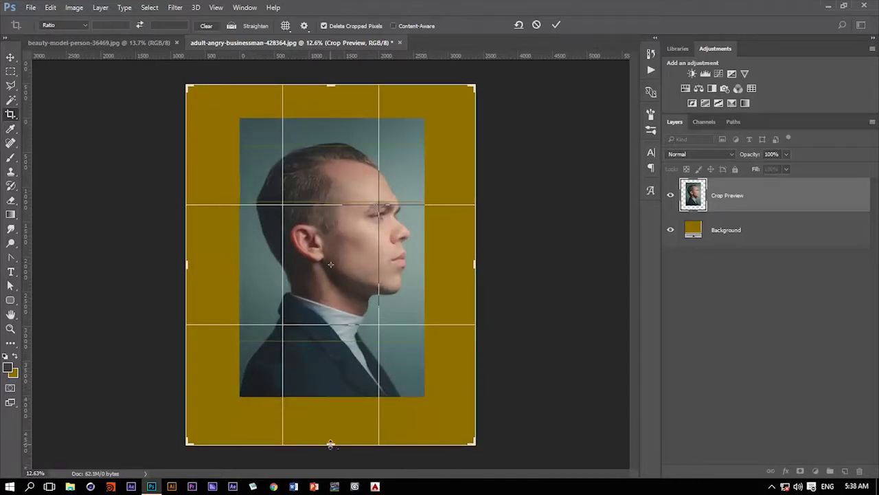
pyautogui.moveTo(330, 444); pyautogui.dragTo(330, 441)
pyautogui.press('Return')
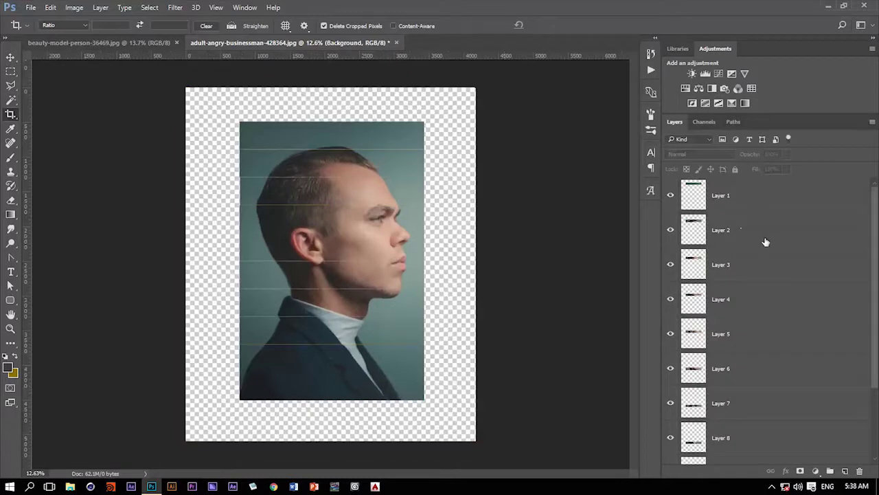
# Move the Layer 10 strip straight down to leave a gap below the rest of the portrait.
pyautogui.scroll(-5, 755, 261)
pyautogui.click(739, 413)
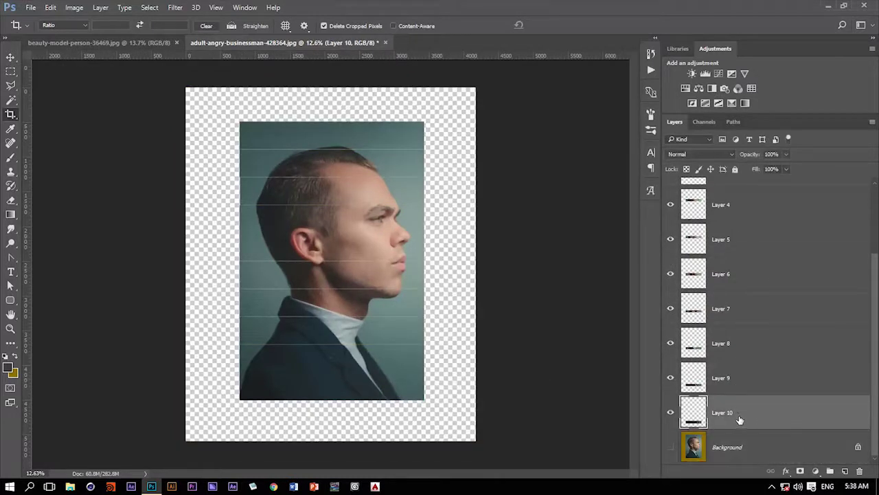
pyautogui.press('v')
pyautogui.moveTo(332, 394); pyautogui.dragTo(334, 409)
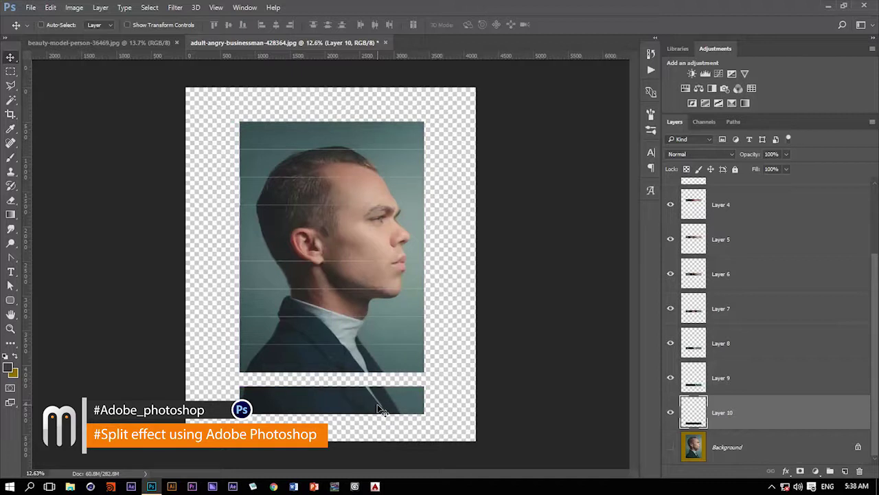
# Move the Layer 1 strip slightly upward, away from the strip below it.
pyautogui.rightClick(355, 142)
pyautogui.click(375, 146)
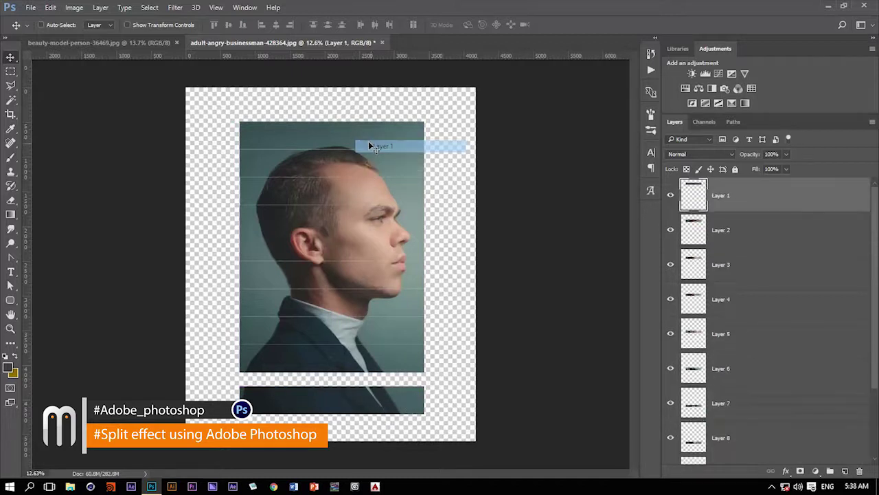
pyautogui.moveTo(355, 136); pyautogui.dragTo(355, 128)
# Select all strip layers from Layer 1 to Layer 10 and distribute them evenly by their vertical centers.
pyautogui.scroll(-3, 785, 399)
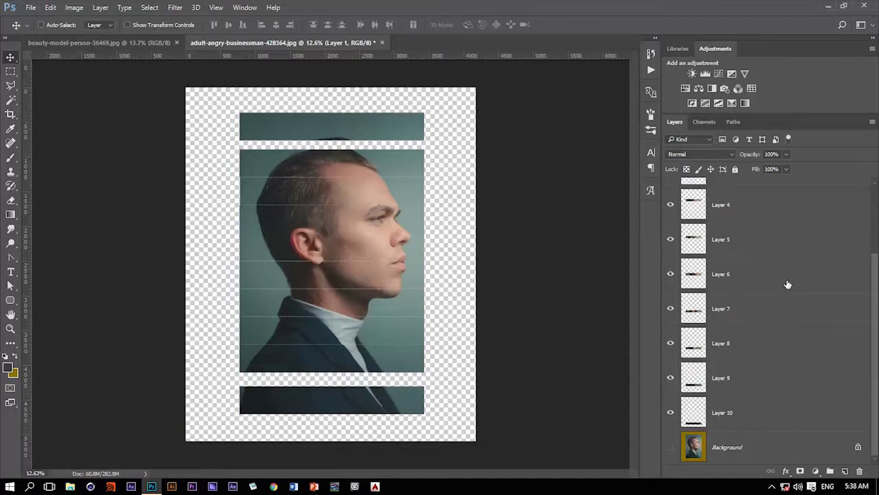
pyautogui.hotkey('ctrl', 'alt', 'a')
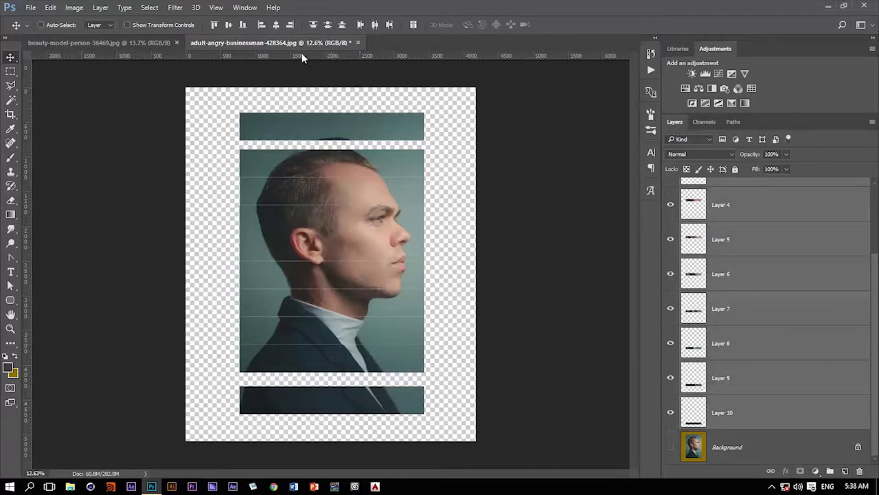
pyautogui.click(328, 26)
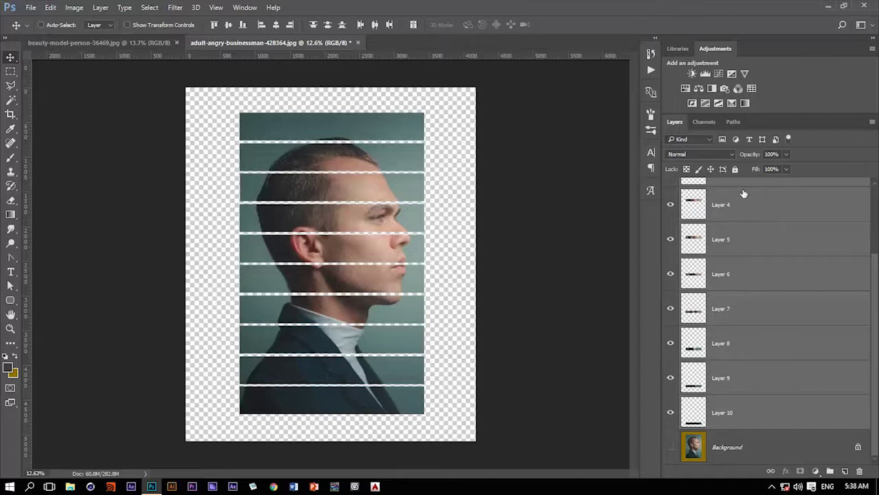
# Set the blend mode of all the selected strip layers to Overlay.
pyautogui.scroll(3, 758, 330)
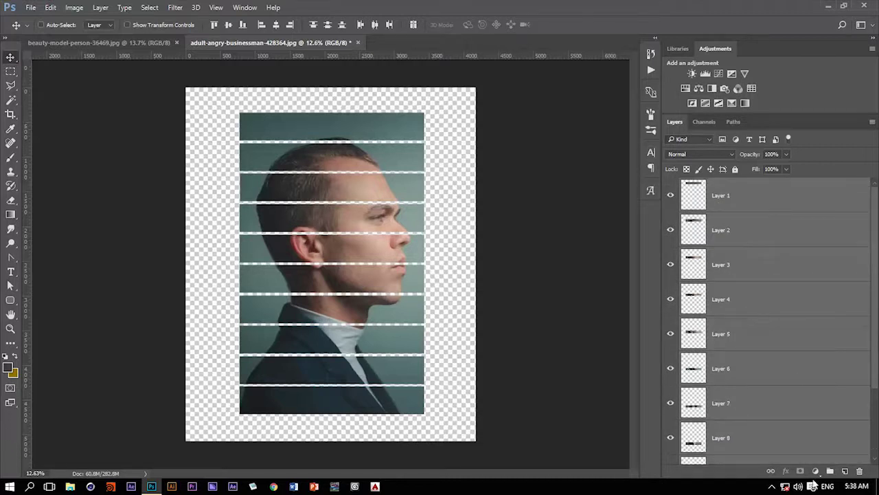
pyautogui.scroll(-3, 772, 309)
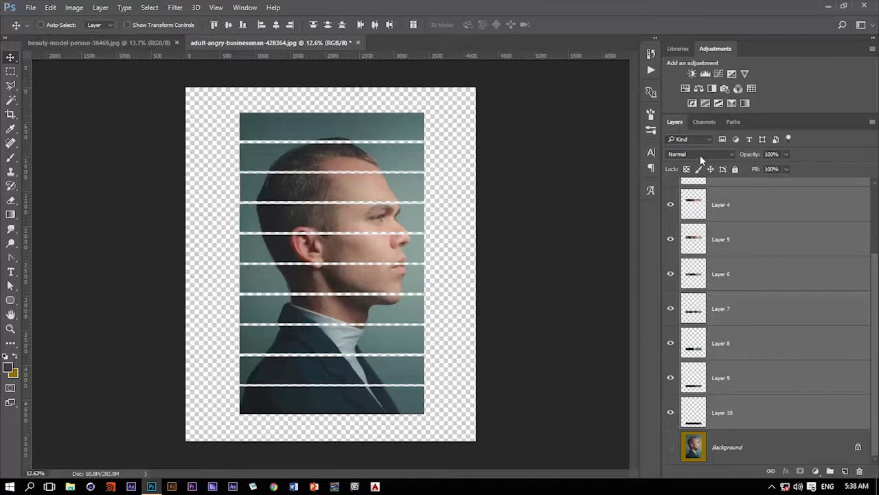
pyautogui.click(700, 155)
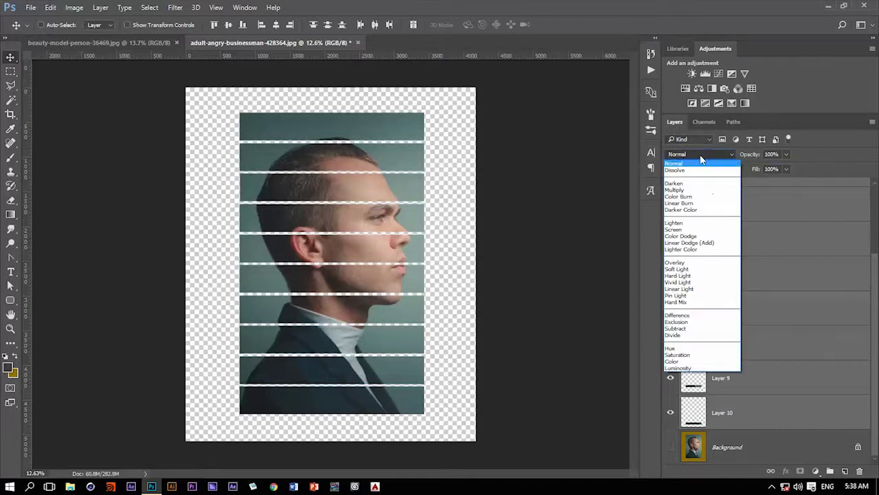
pyautogui.click(689, 263)
pyautogui.scroll(3, 757, 375)
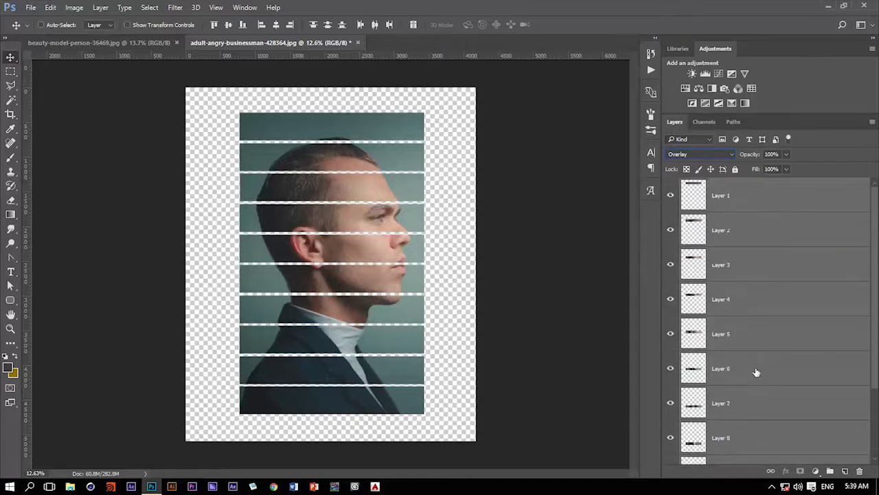
# Rotate the Layer 1 strip about 2.5° counterclockwise and shift it about 93 px left.
pyautogui.click(740, 198)
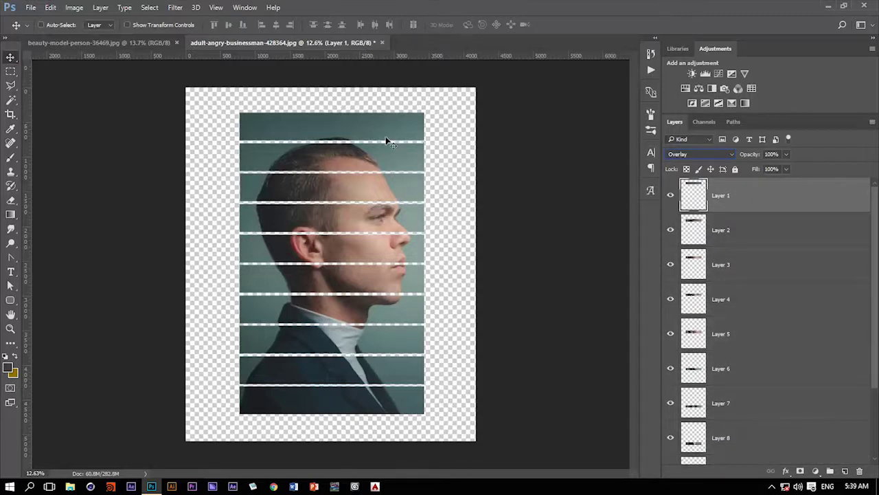
pyautogui.press('ctrl')
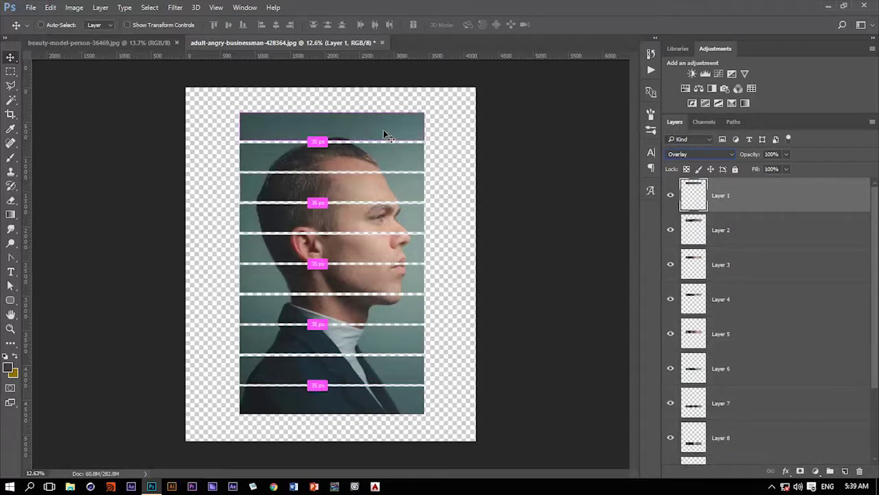
pyautogui.hotkey('ctrl', 't')
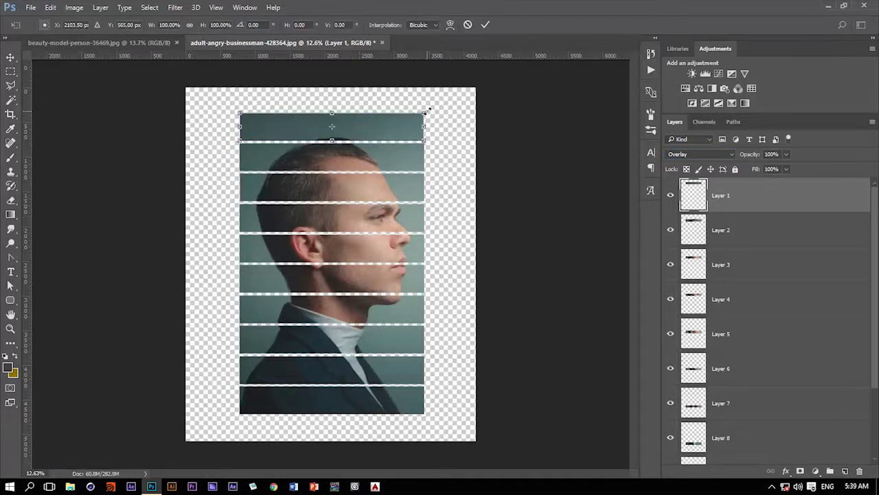
pyautogui.moveTo(432, 110); pyautogui.dragTo(391, 127)
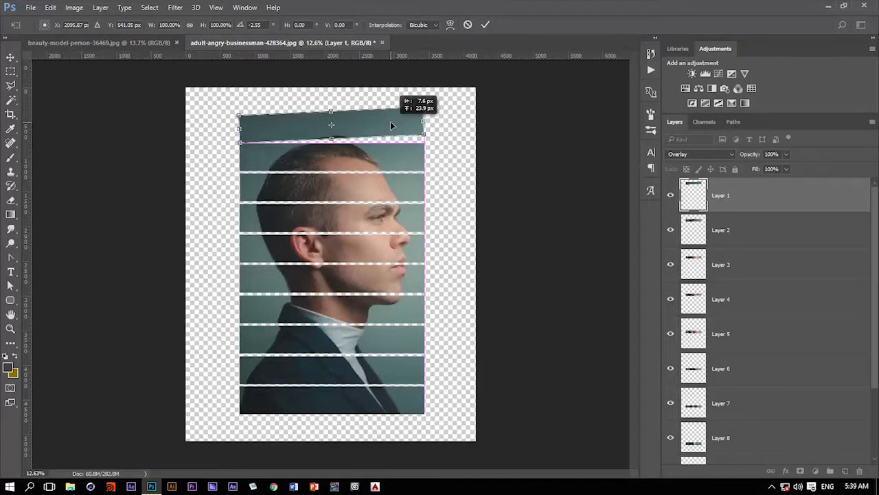
pyautogui.press('Return')
pyautogui.scroll(5, 371, 152)
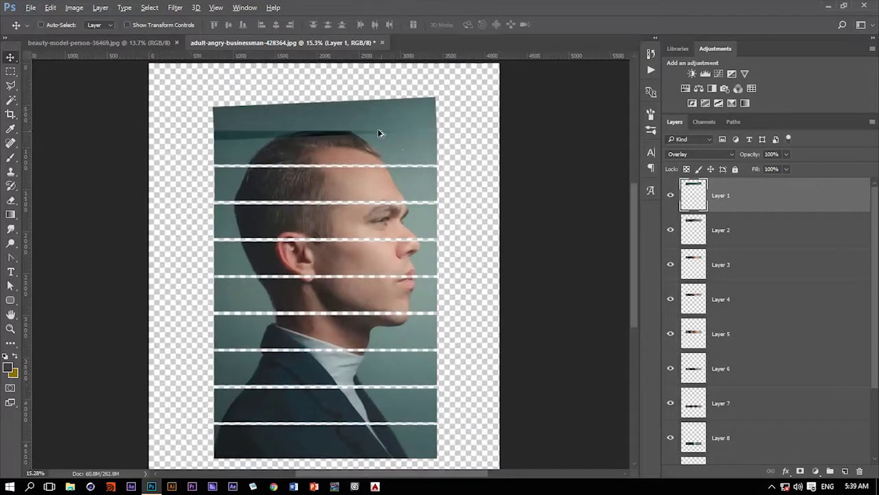
pyautogui.moveTo(396, 123); pyautogui.dragTo(383, 123)
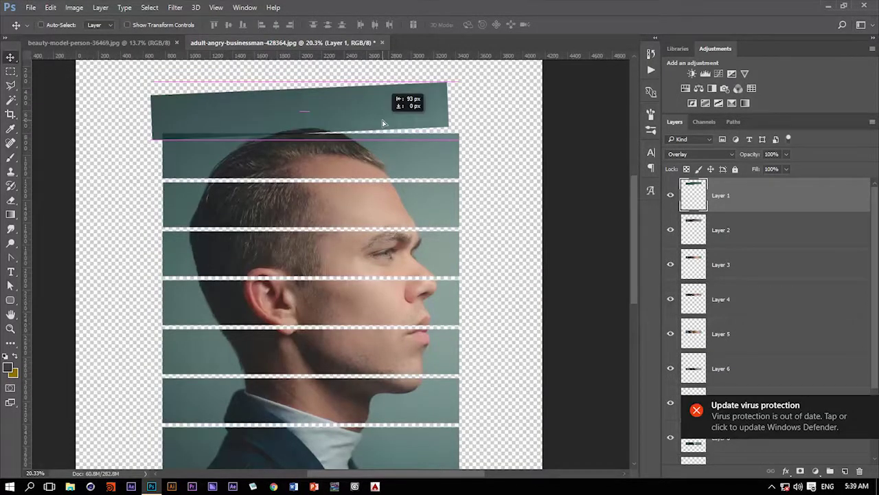
# Tilt the Layer 2 strip slightly clockwise and nudge it right.
pyautogui.rightClick(420, 156)
pyautogui.click(436, 168)
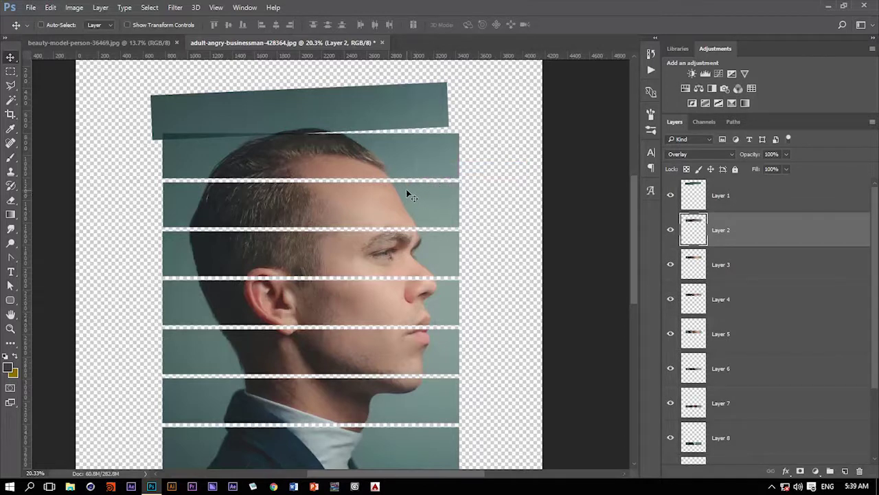
pyautogui.hotkey('ctrl', 't')
pyautogui.moveTo(467, 180); pyautogui.dragTo(467, 185)
pyautogui.moveTo(436, 173); pyautogui.dragTo(444, 173)
pyautogui.press('Return')
# Tilt and reposition the Layer 3 strip across the forehead.
pyautogui.rightClick(418, 203)
pyautogui.click(436, 213)
pyautogui.hotkey('ctrl', 't')
pyautogui.moveTo(464, 228); pyautogui.dragTo(474, 263)
pyautogui.scroll(-1, 492, 242)
pyautogui.hotkey('ctrl', 't')
pyautogui.press('Return')
# Tilt the strip across the eyes slightly so its edges are no longer parallel to its neighbours.
pyautogui.rightClick(435, 253)
pyautogui.click(453, 264)
pyautogui.hotkey('ctrl', 't')
pyautogui.moveTo(456, 284); pyautogui.dragTo(466, 277)
pyautogui.press('Return')
# Rotate the strip across the ear and nose slightly and offset it sideways from its neighbours.
pyautogui.rightClick(448, 300)
pyautogui.click(470, 310)
pyautogui.hotkey('ctrl', 't')
pyautogui.moveTo(471, 314); pyautogui.dragTo(471, 327)
pyautogui.moveTo(441, 319); pyautogui.dragTo(463, 314)
pyautogui.moveTo(423, 314); pyautogui.dragTo(416, 310)
pyautogui.press('Return')
pyautogui.moveTo(411, 342); pyautogui.dragTo(395, 323)
# Tilt and offset the strips across the lower face and shoulders at slightly varied angles.
pyautogui.rightClick(395, 333)
pyautogui.click(415, 343)
pyautogui.hotkey('ctrl', 't')
pyautogui.moveTo(453, 355); pyautogui.dragTo(459, 382)
pyautogui.press('Return')
pyautogui.scroll(-1, 452, 349)
pyautogui.rightClick(434, 364)
pyautogui.click(451, 374)
pyautogui.hotkey('ctrl', 't')
pyautogui.moveTo(402, 366); pyautogui.dragTo(409, 342)
pyautogui.press('Return')
# Tilt the bottom Layer 10 strip slightly clockwise and shift it left.
pyautogui.rightClick(427, 408)
pyautogui.click(445, 418)
pyautogui.moveTo(428, 417); pyautogui.dragTo(401, 362)
pyautogui.hotkey('ctrl', 't')
pyautogui.press('Return')
pyautogui.scroll(-4, 443, 242)
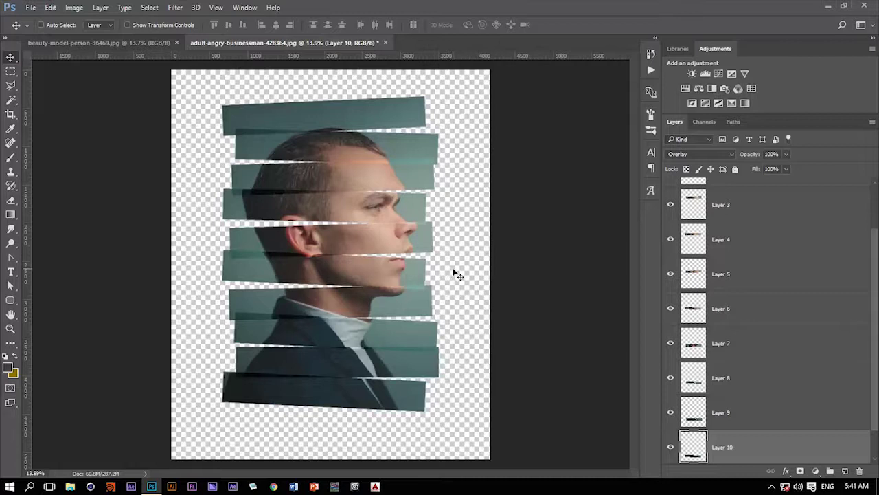
# Add a new empty layer and place it between Layer 10 and the Background.
pyautogui.click(845, 472)
pyautogui.moveTo(786, 412); pyautogui.dragTo(782, 433)
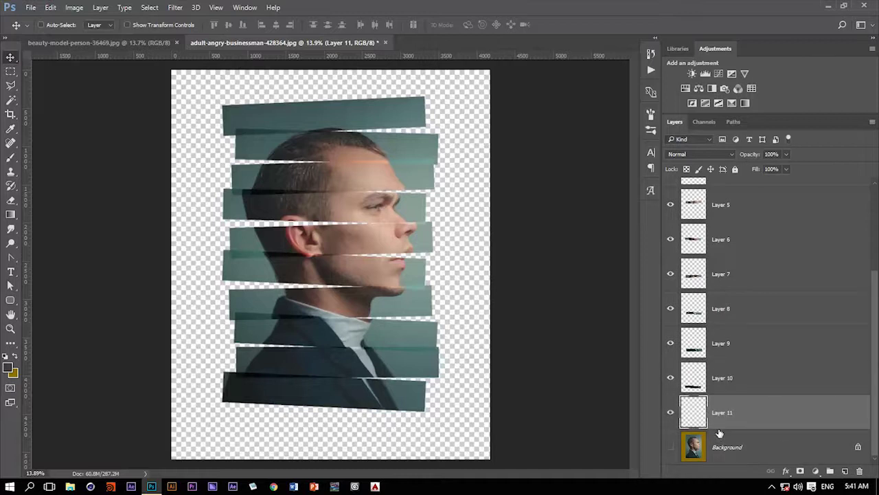
pyautogui.scroll(3, 707, 275)
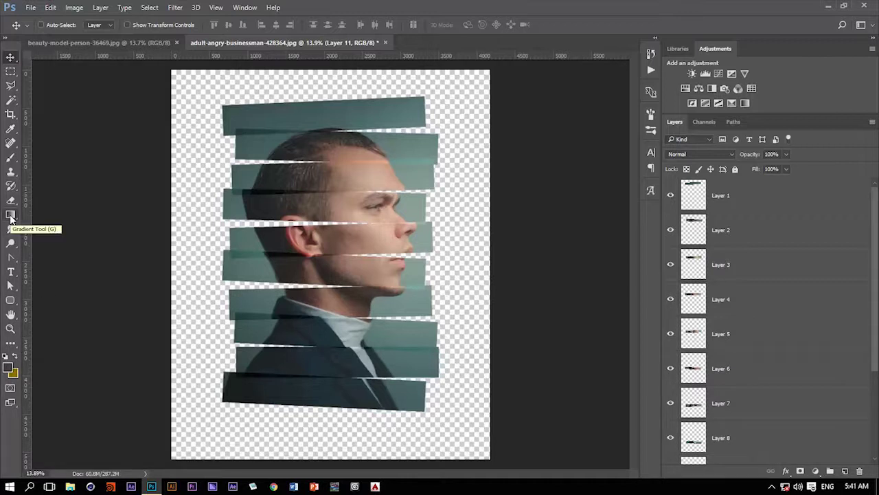
# Open the gradient for editing and set its starting color to a darkened teal sampled from the top strip.
pyautogui.click(11, 215)
pyautogui.click(59, 26)
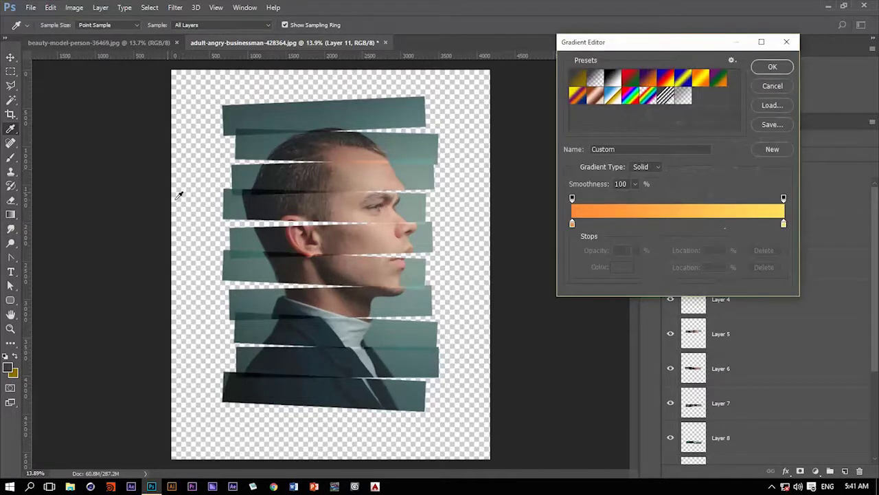
pyautogui.click(572, 225)
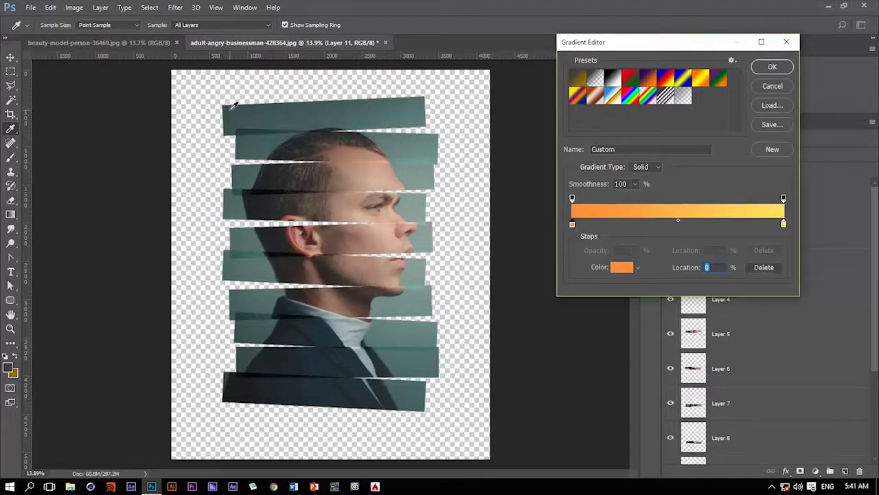
pyautogui.click(232, 106)
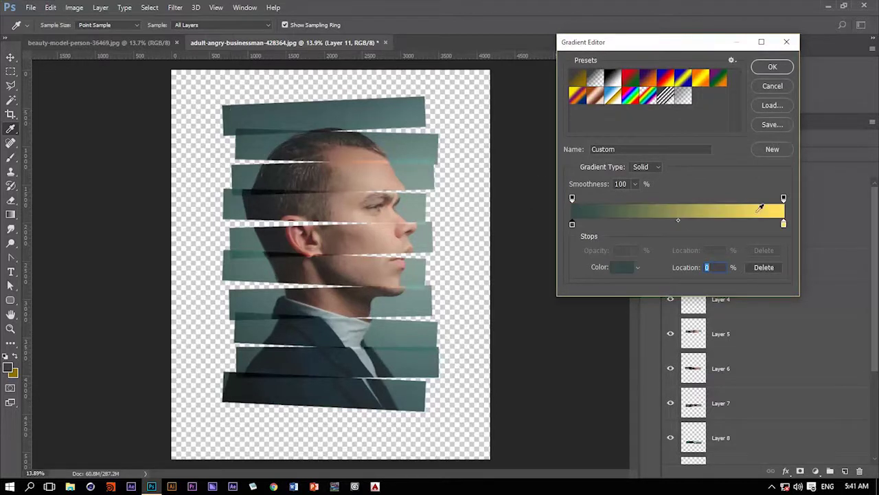
pyautogui.doubleClick(572, 224)
pyautogui.moveTo(562, 222); pyautogui.dragTo(563, 236)
pyautogui.click(774, 117)
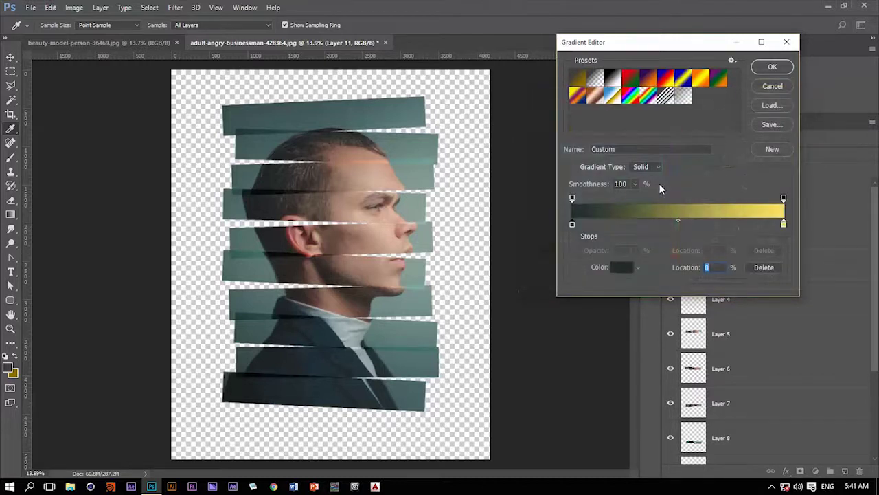
# Set the gradient's end color to the light teal beside the forehead and fill Layer 11 with a radial gradient from the face outward.
pyautogui.click(784, 224)
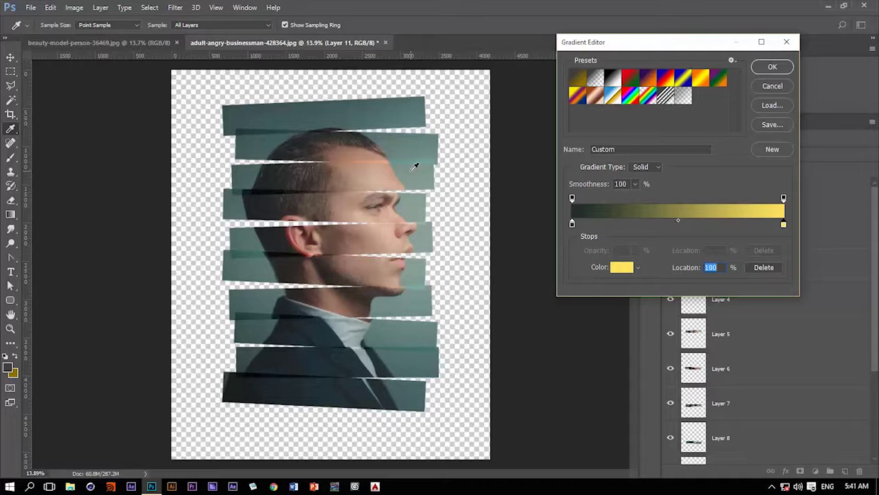
pyautogui.click(415, 166)
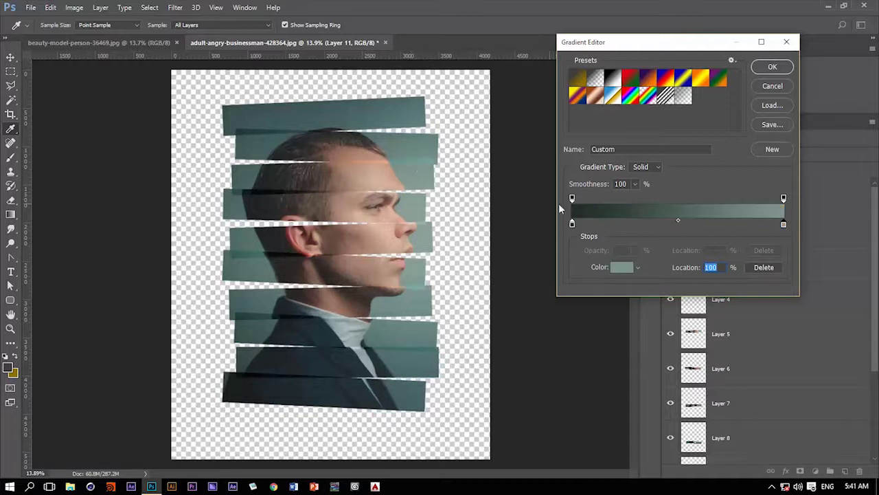
pyautogui.click(770, 69)
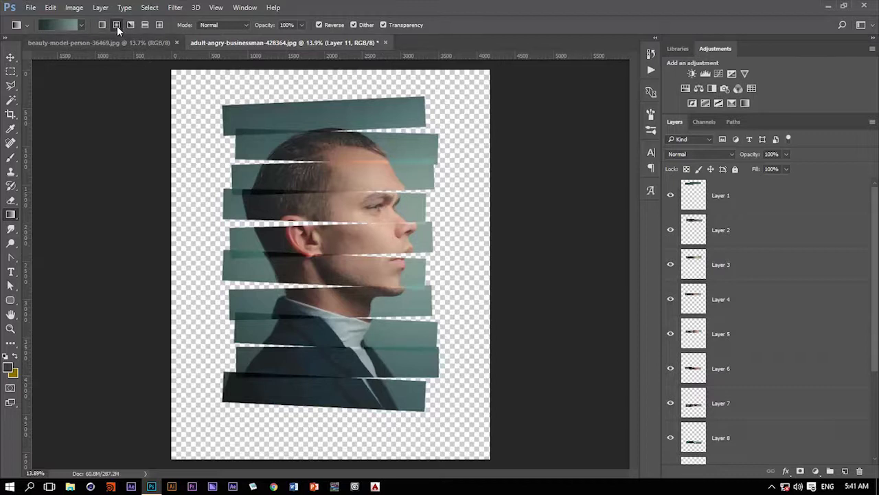
pyautogui.moveTo(371, 199); pyautogui.dragTo(467, 102)
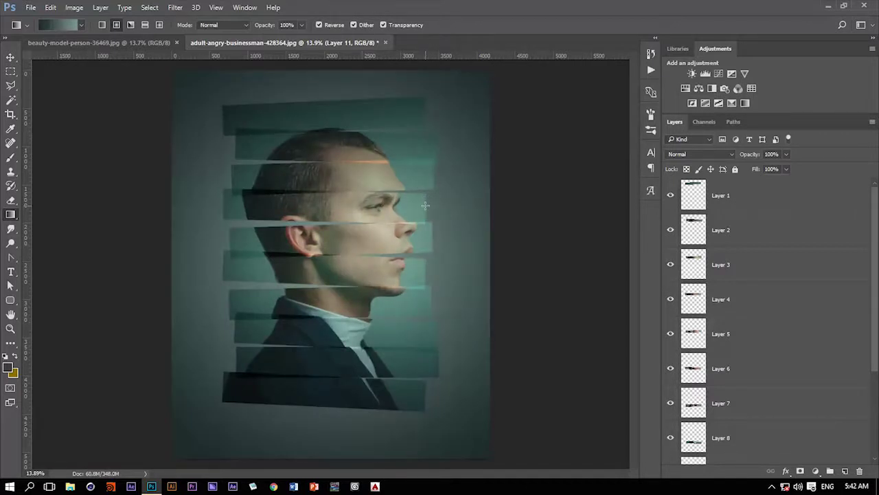
pyautogui.scroll(3, 371, 233)
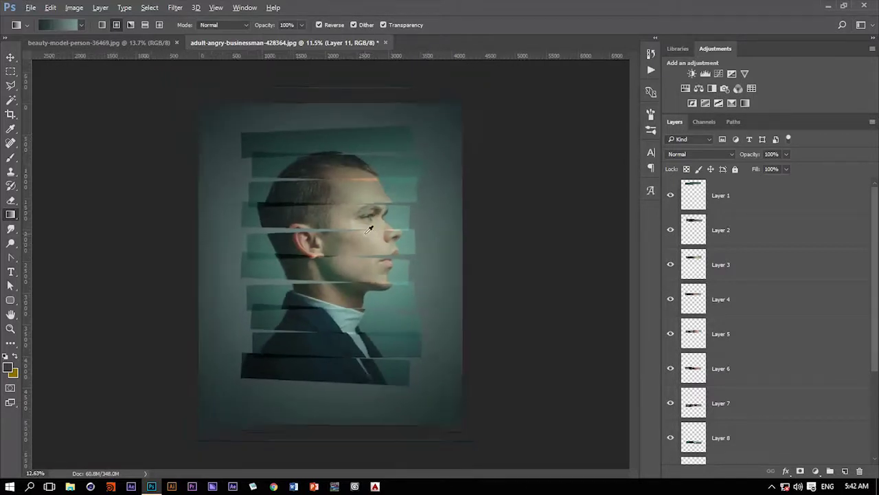
# Add the text "Awsome" beside the face in Century Gothic Regular, colored white (ffffff).
pyautogui.press('t')
pyautogui.click(465, 249)
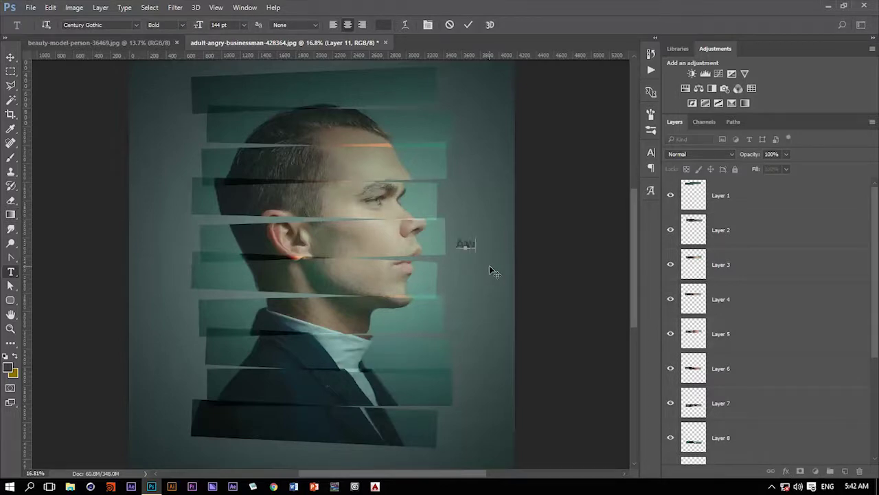
pyautogui.write('Awsome')
pyautogui.hotkey('ctrl', 'a')
pyautogui.click(165, 24)
pyautogui.click(168, 28)
pyautogui.click(383, 26)
pyautogui.click(526, 122)
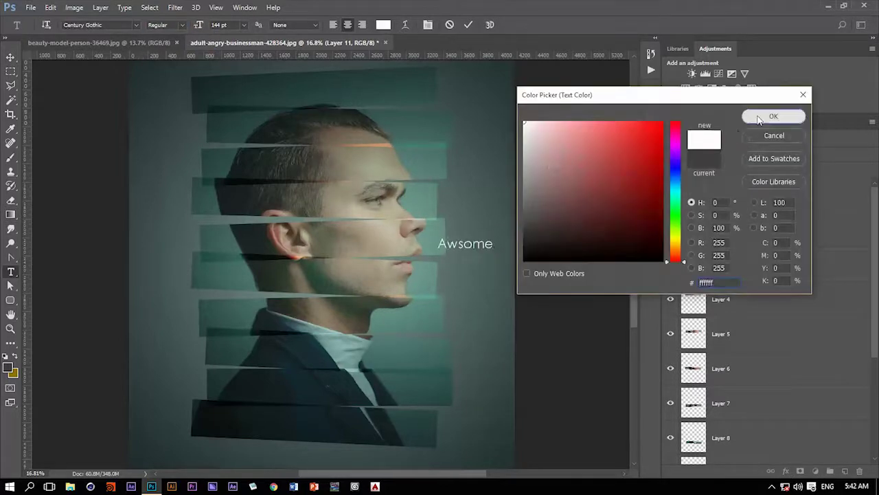
pyautogui.click(773, 115)
# Move the Awsome text above the right end of the top strip and rotate it to match the strip's tilt.
pyautogui.click(10, 58)
pyautogui.moveTo(421, 275); pyautogui.dragTo(364, 125)
pyautogui.hotkey('ctrl', 't')
pyautogui.moveTo(416, 101); pyautogui.dragTo(404, 97)
pyautogui.moveTo(390, 94); pyautogui.dragTo(410, 93)
pyautogui.scroll(15, 418, 95)
pyautogui.hotkey('ctrl', 't')
pyautogui.moveTo(424, 192); pyautogui.dragTo(424, 188)
pyautogui.press('Return')
# Place a copy of the Awsome text to its left and change its wording to "001".
pyautogui.moveTo(399, 180); pyautogui.dragTo(319, 181)
pyautogui.hotkey('ctrl', 'z')
pyautogui.press('t')
pyautogui.doubleClick(272, 180)
pyautogui.write('001')
pyautogui.click(11, 58)
pyautogui.moveTo(232, 179)
pyautogui.mouseDown()
pyautogui.moveTo(261, 182)
pyautogui.moveTo(198, 188)
pyautogui.mouseUp()
# Outline a small right-pointing triangle with the Polygonal Lasso beside the top strip's right end.
pyautogui.click(11, 86)
pyautogui.click(495, 211)
pyautogui.click(548, 255)
pyautogui.click(500, 296)
pyautogui.click(495, 210)
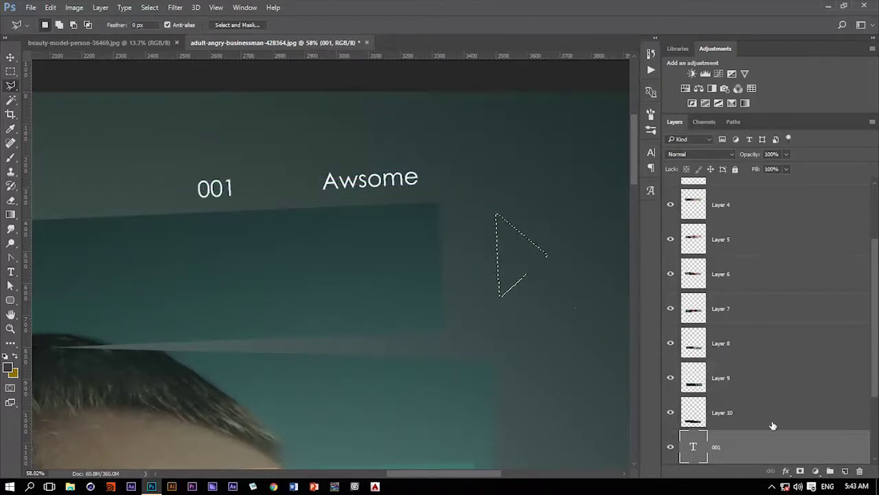
# Create a new layer, fill the triangle selection with white on it, and deselect.
pyautogui.hotkey('ctrl', 'shift', 'n')
pyautogui.press('Return')
pyautogui.moveTo(633, 364); pyautogui.dragTo(632, 143)
pyautogui.moveTo(337, 472); pyautogui.dragTo(472, 473)
pyautogui.hotkey('alt', 'Delete')
pyautogui.press('d')
pyautogui.press('x')
pyautogui.hotkey('alt', 'Delete')
pyautogui.hotkey('ctrl', 'd')
# Scale the white triangle down and place it just after the Awsome text.
pyautogui.press('v')
pyautogui.moveTo(384, 248); pyautogui.dragTo(163, 171)
pyautogui.hotkey('ctrl', 't')
pyautogui.moveTo(178, 117); pyautogui.dragTo(453, 171)
pyautogui.press('Return')
# Fade the duplicated triangles to 50% and 10% opacity and place a copy of the triangle set after the 001 text.
pyautogui.scroll(6, 112, 154)
pyautogui.press('5')
pyautogui.press('1')
pyautogui.keyDown('shift'); pyautogui.click(748, 308); pyautogui.keyUp('shift')
pyautogui.scroll(-20, 445, 230)
pyautogui.scroll(1, 445, 229)
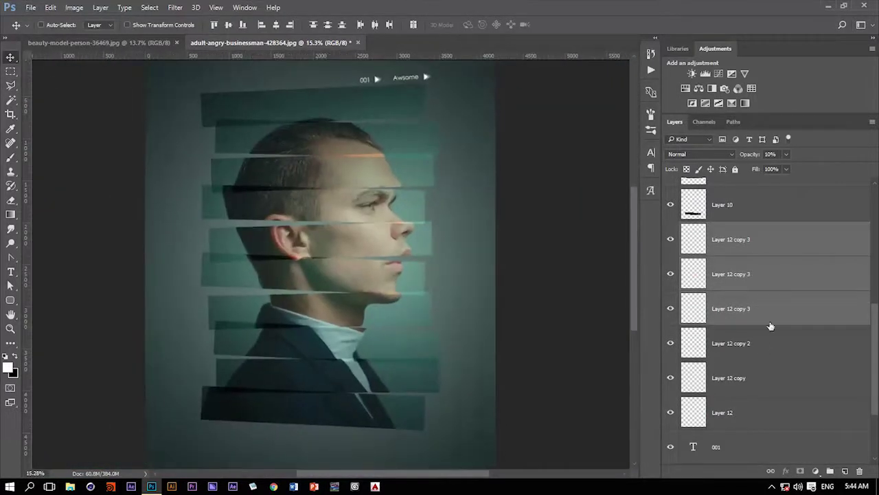
# Select both text labels with all their triangles and place a copy of the set below the bottom strip.
pyautogui.scroll(-2, 768, 330)
pyautogui.click(752, 348)
pyautogui.scroll(3, 752, 343)
pyautogui.keyDown('shift'); pyautogui.click(752, 283); pyautogui.keyUp('shift')
pyautogui.scroll(-4, 752, 285)
pyautogui.keyDown('shift'); pyautogui.click(752, 377); pyautogui.keyUp('shift')
pyautogui.moveTo(467, 104); pyautogui.dragTo(479, 277)
pyautogui.hotkey('ctrl', 't')
pyautogui.press('Return')
# Rotate a copy of the labels and triangles to vertical and place it along the canvas's left edge near the top.
pyautogui.hotkey('ctrl', 't')
pyautogui.moveTo(505, 293); pyautogui.dragTo(427, 338)
pyautogui.moveTo(458, 289); pyautogui.dragTo(487, 164)
pyautogui.moveTo(469, 168); pyautogui.dragTo(98, 265)
pyautogui.press('Return')
pyautogui.scroll(-4, 407, 222)
pyautogui.scroll(4, 406, 222)
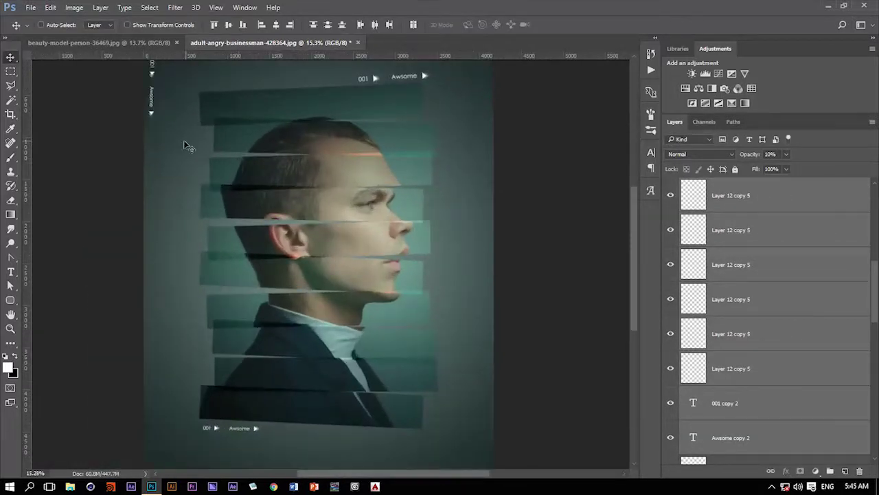
# Duplicate the vertical label set, scale the copy to about 45%, and place it at the left end of the strip below the chin.
pyautogui.moveTo(169, 104); pyautogui.dragTo(468, 402)
pyautogui.scroll(3, 467, 402)
pyautogui.scroll(-1, 466, 384)
pyautogui.hotkey('ctrl', 't')
pyautogui.moveTo(457, 341); pyautogui.dragTo(141, 265)
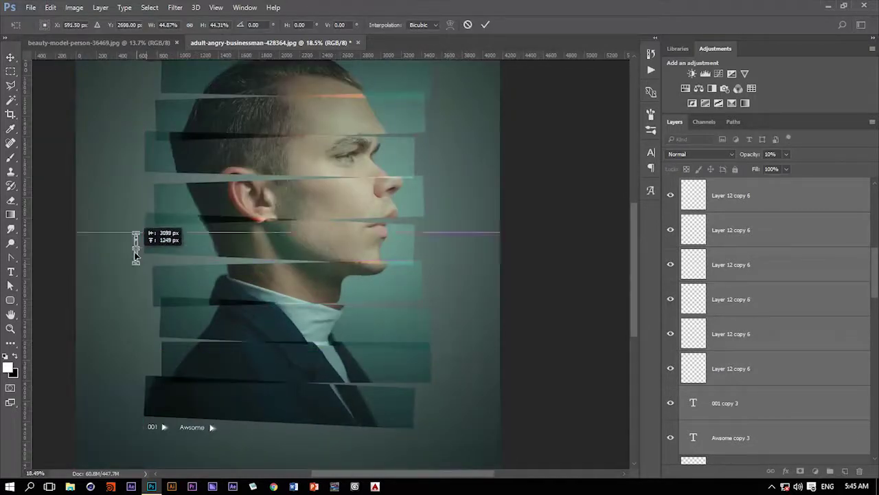
pyautogui.scroll(3, 163, 291)
pyautogui.press('Return')
pyautogui.scroll(-3, 420, 341)
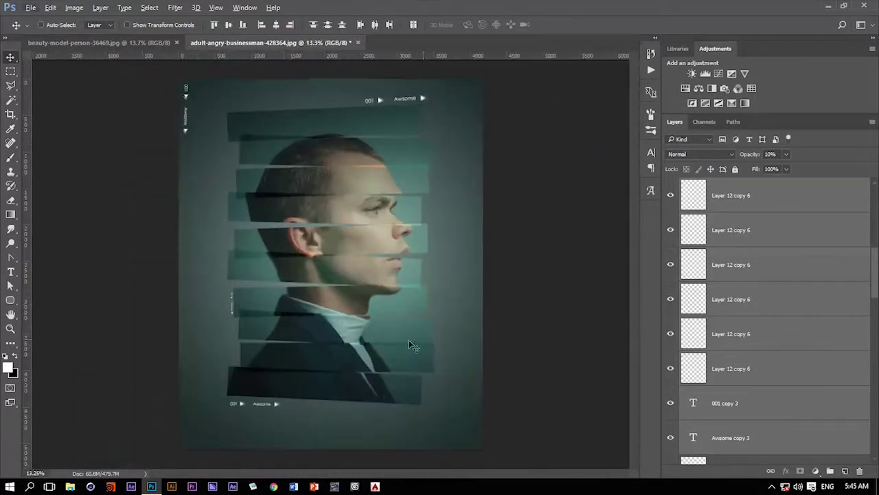
# Draw four thin straight lines framing the strips, one along each side, with the lines crossing near the corners.
pyautogui.rightClick(11, 300)
pyautogui.click(49, 343)
pyautogui.moveTo(438, 168); pyautogui.dragTo(444, 425)
pyautogui.moveTo(451, 410); pyautogui.dragTo(228, 430)
pyautogui.press('v')
pyautogui.press('u')
pyautogui.moveTo(254, 95); pyautogui.dragTo(266, 423)
pyautogui.moveTo(225, 138); pyautogui.dragTo(447, 144)
pyautogui.press('v')
# Make a small white-filled circle on a new layer beside the strips, resize it, and set its opacity to 40%.
pyautogui.rightClick(10, 72)
pyautogui.click(77, 81)
pyautogui.moveTo(199, 208); pyautogui.dragTo(227, 226)
pyautogui.click(845, 471)
pyautogui.hotkey('alt', 'BackSpace')
pyautogui.hotkey('ctrl', 't')
pyautogui.scroll(-2, 230, 227)
pyautogui.press('Return')
pyautogui.scroll(4, 224, 206)
pyautogui.press('v')
pyautogui.press('4')
pyautogui.press('m')
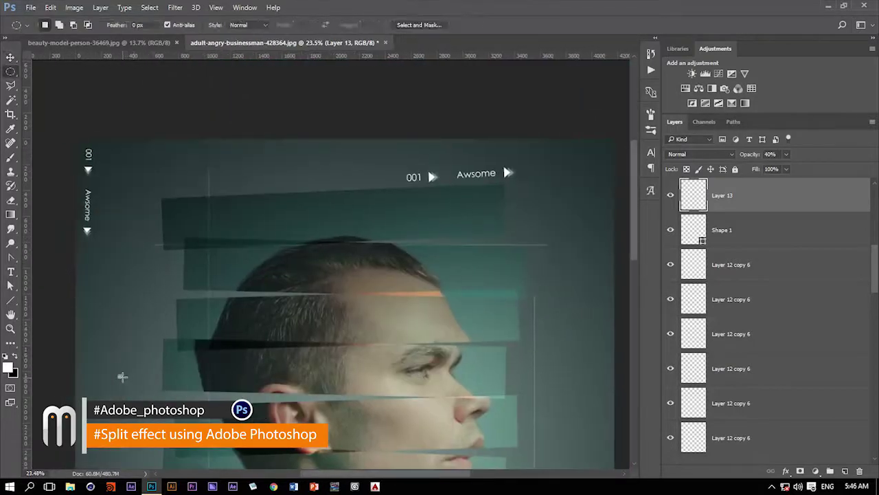
# Place the circle at the left line's top end at 70% opacity, with copies at the top line's left, right line's bottom and bottom line's right ends.
pyautogui.press('v')
pyautogui.moveTo(124, 376); pyautogui.dragTo(210, 161)
pyautogui.scroll(5, 210, 159)
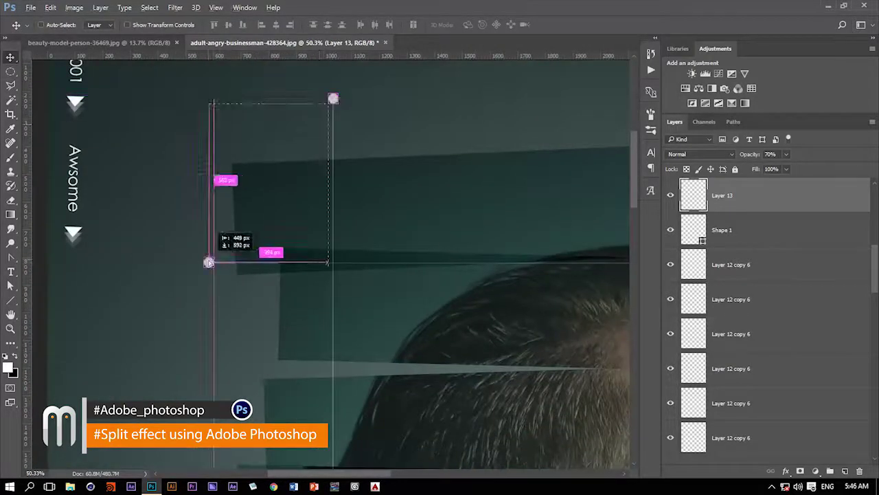
pyautogui.moveTo(210, 261); pyautogui.dragTo(287, 218)
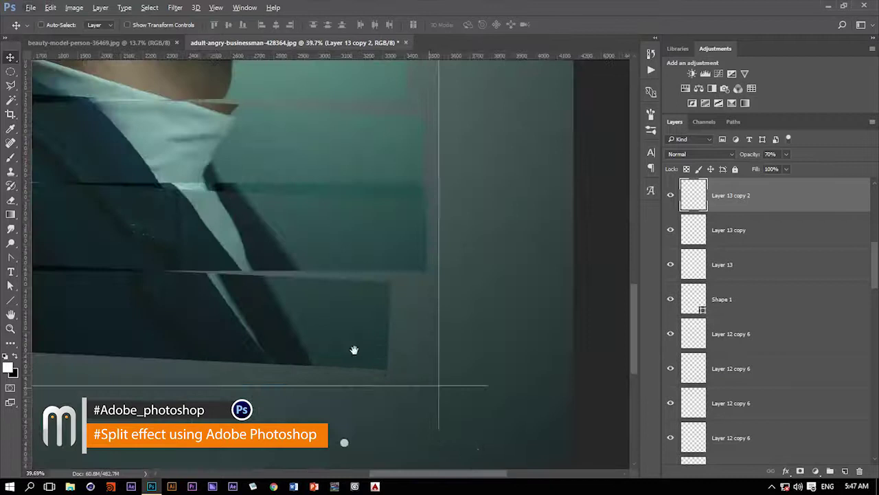
pyautogui.moveTo(353, 349); pyautogui.dragTo(299, 325)
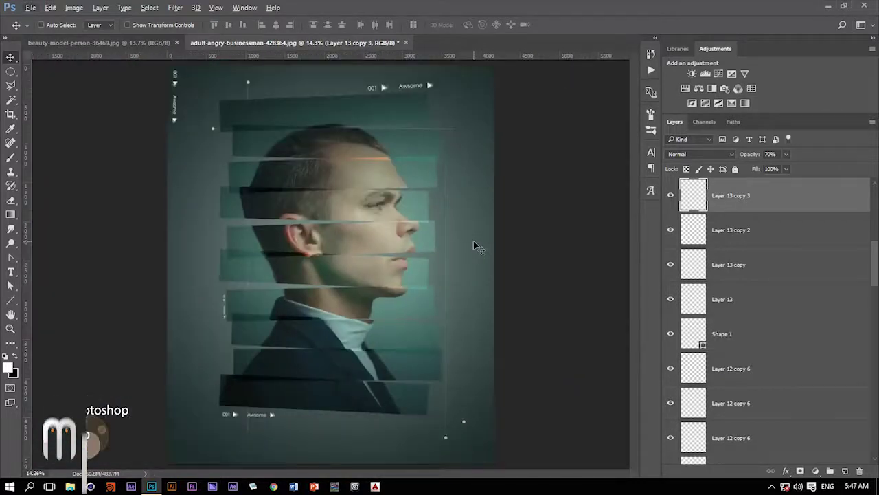